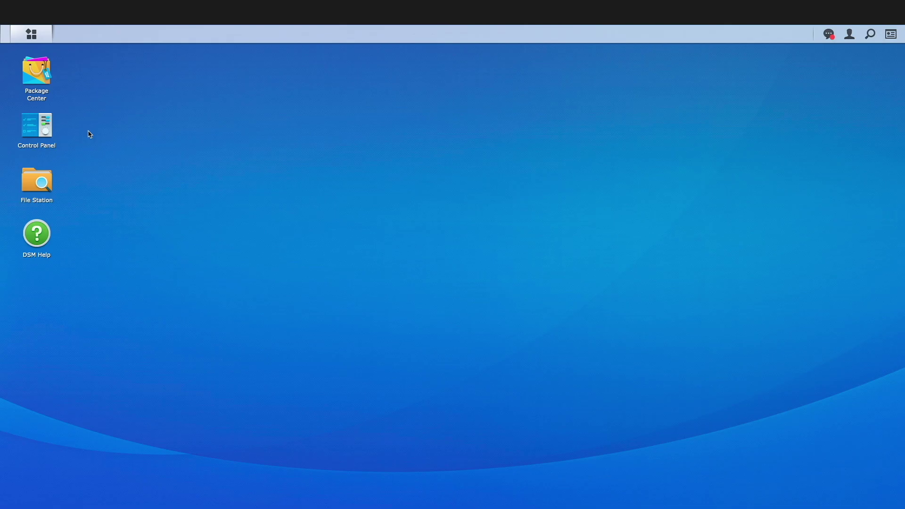
Open Control Panel's Security Certificate tab and expand the expired synology certificate's details.
click(44, 124)
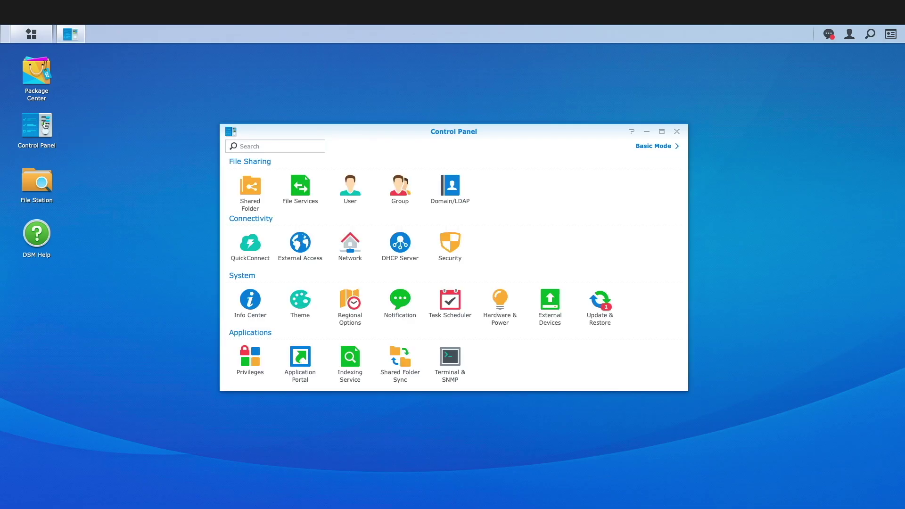
click(456, 235)
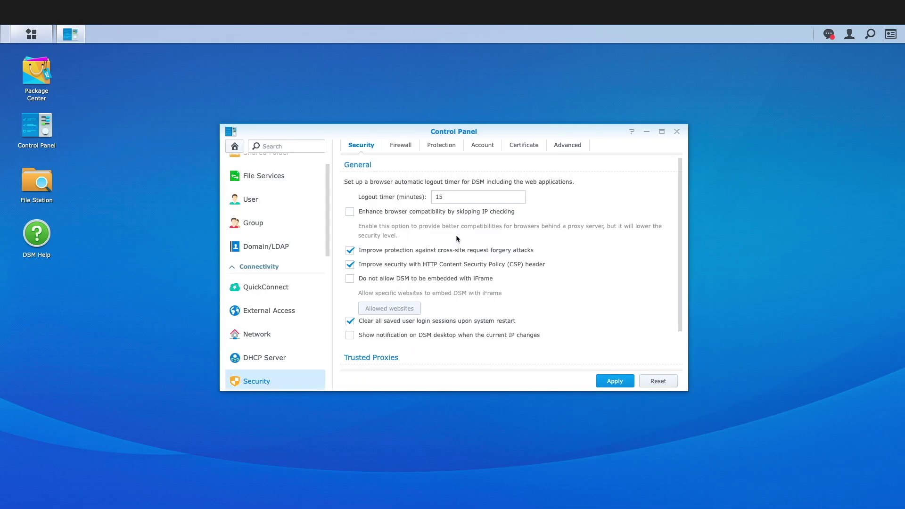
click(524, 145)
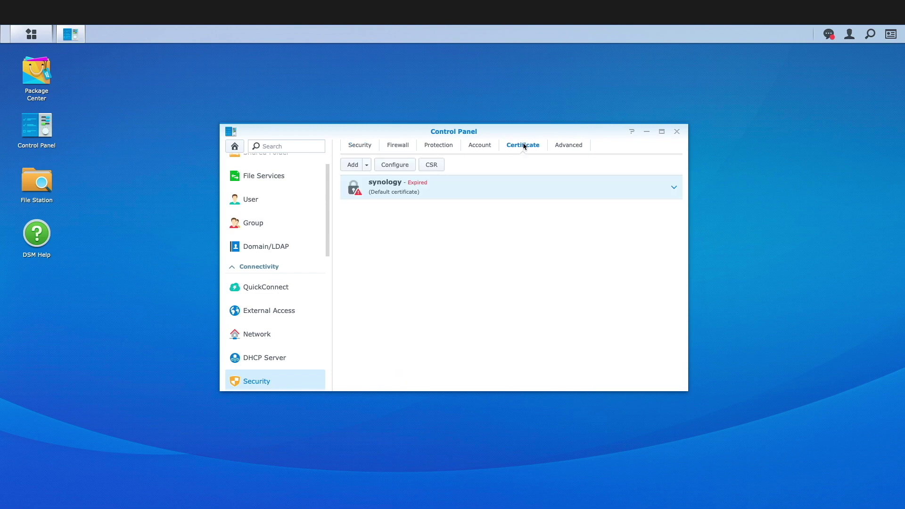
click(674, 189)
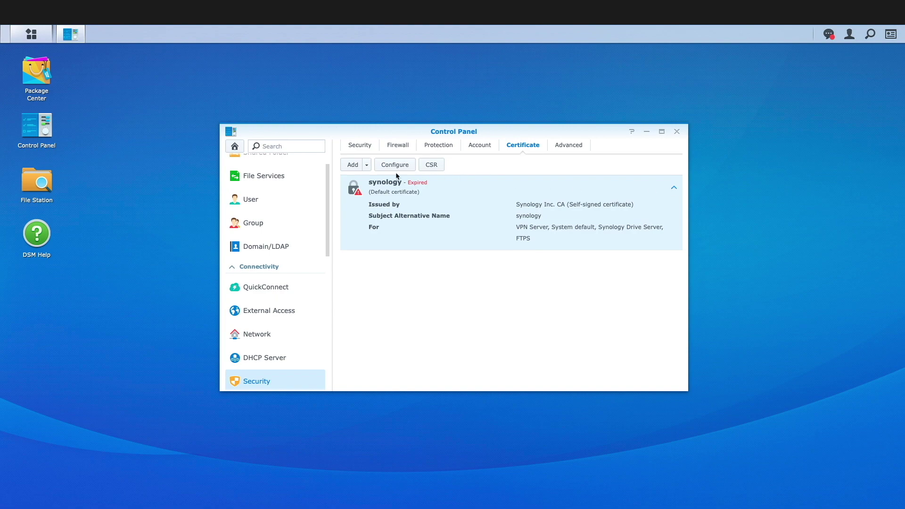
Choose to replace the existing synology certificate with a new self-signed certificate.
click(352, 164)
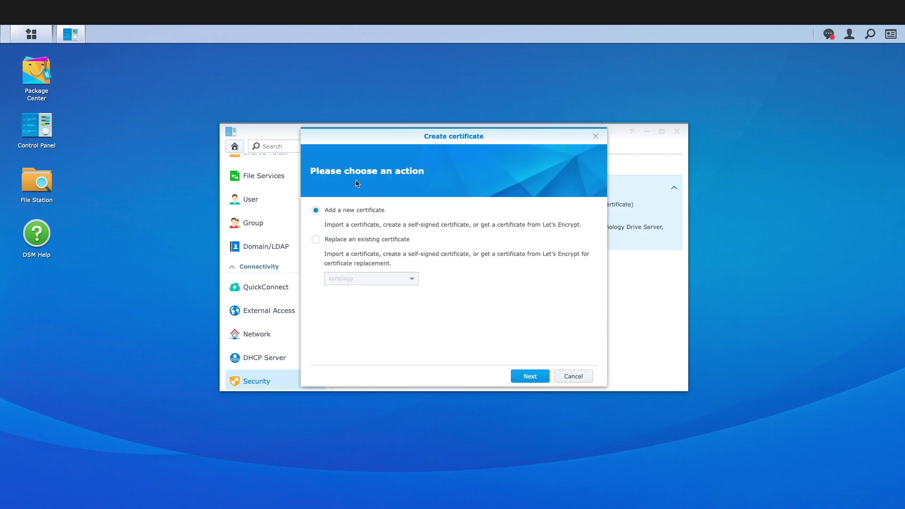
click(373, 240)
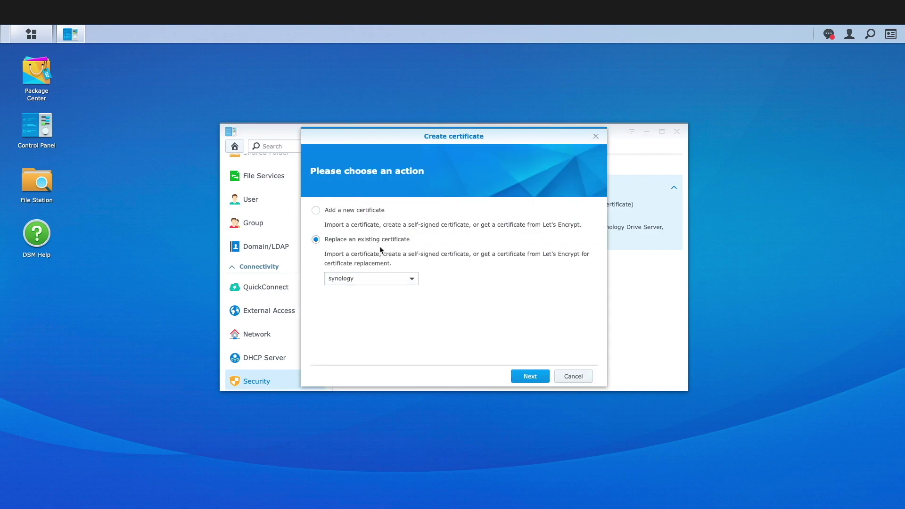
click(412, 280)
click(412, 281)
click(522, 382)
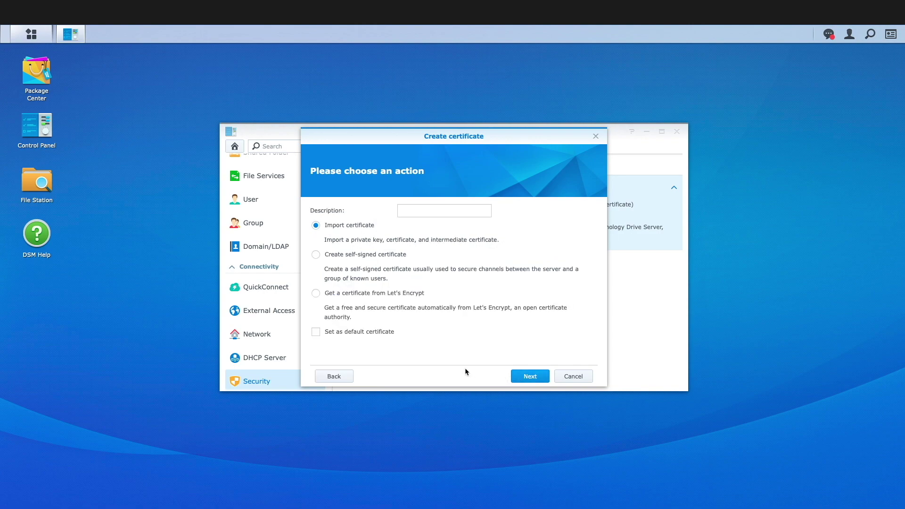
click(340, 255)
click(547, 378)
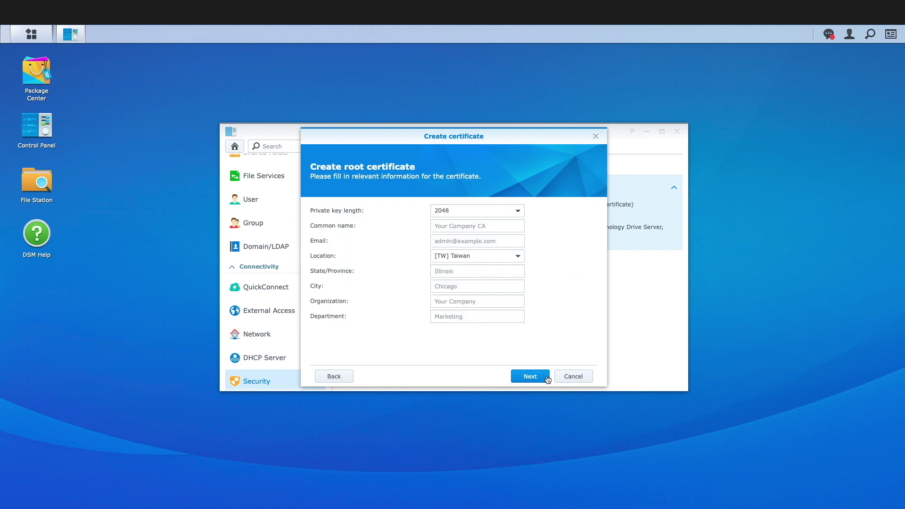
Enter root CA common name 'Digital Aloha Tech Tips CA', the contact e-mail, and country United States.
click(482, 226)
text(Digital Aloha Tech Tips CA)
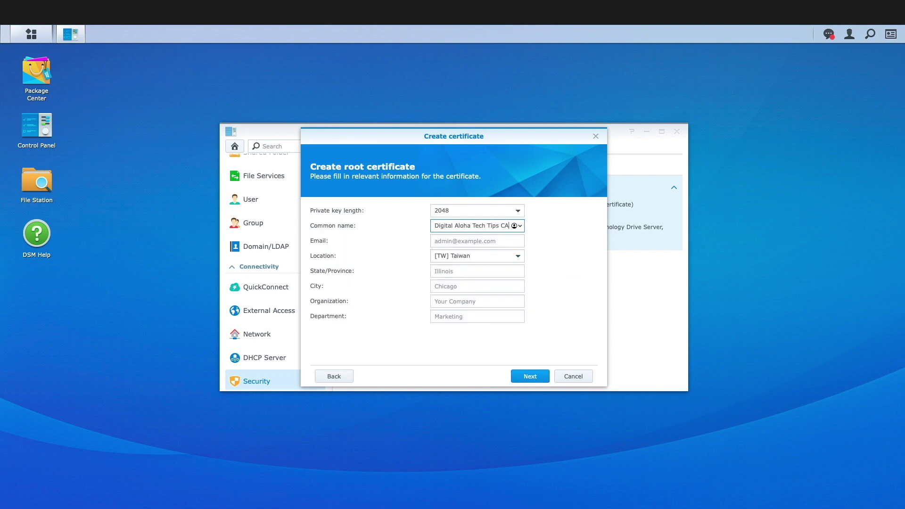
key(Tab)
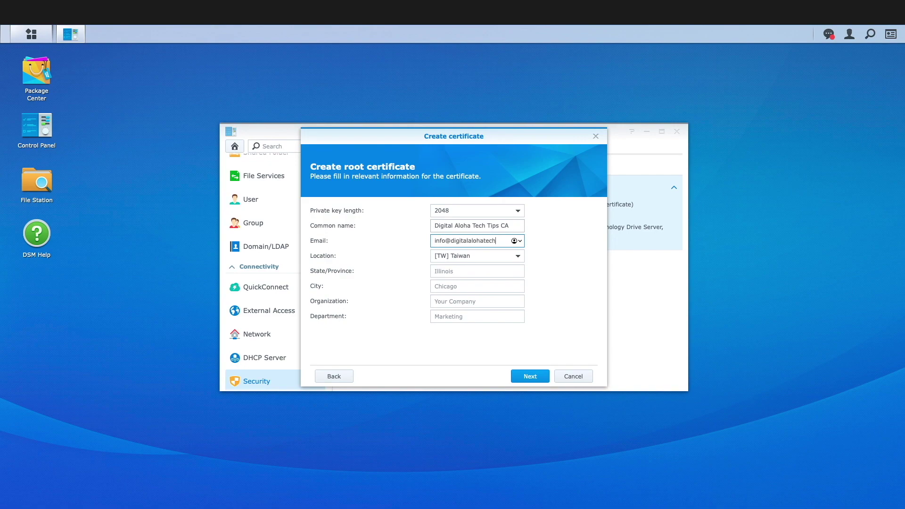
click(496, 258)
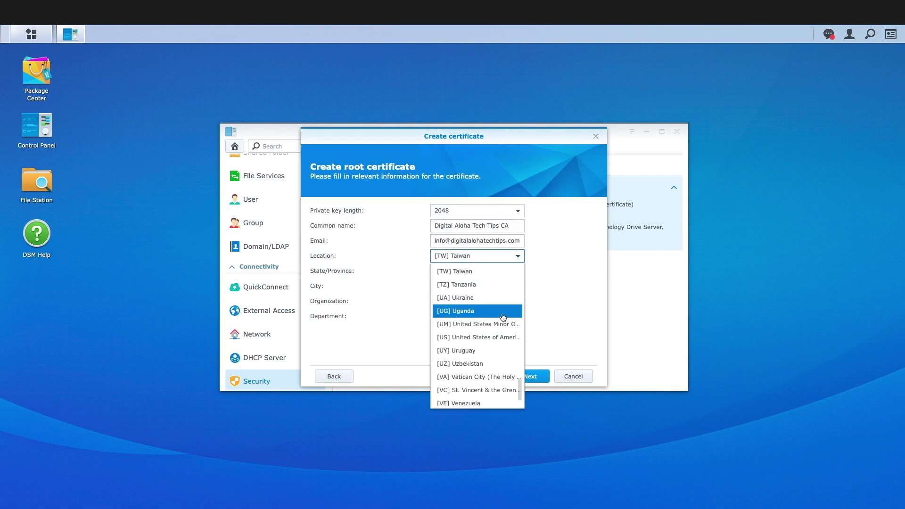
click(510, 336)
Fill in state Hawaii, city Hilo, organization 'Digital Aloha Tech Tips', department YouTube, and continue.
key(Tab)
text(Hawaii)
key(Tab)
text(Hilo)
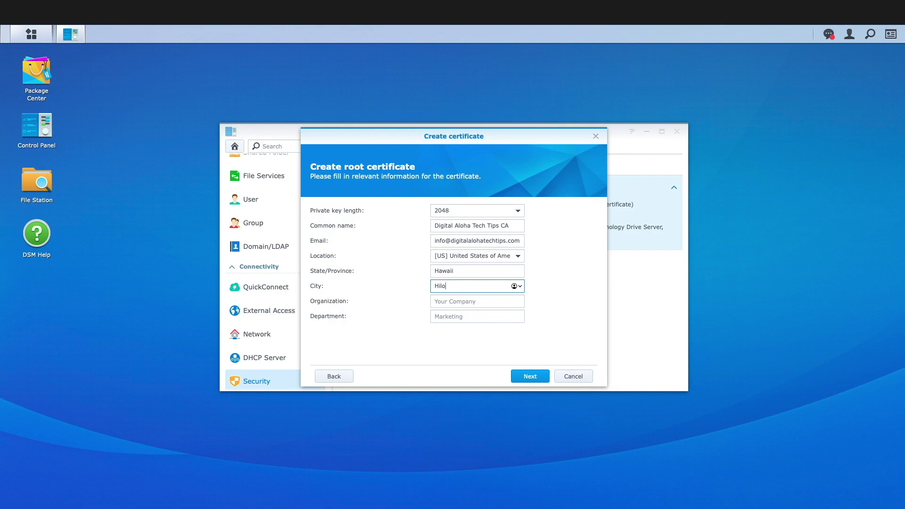
key(Tab)
text(Digital )
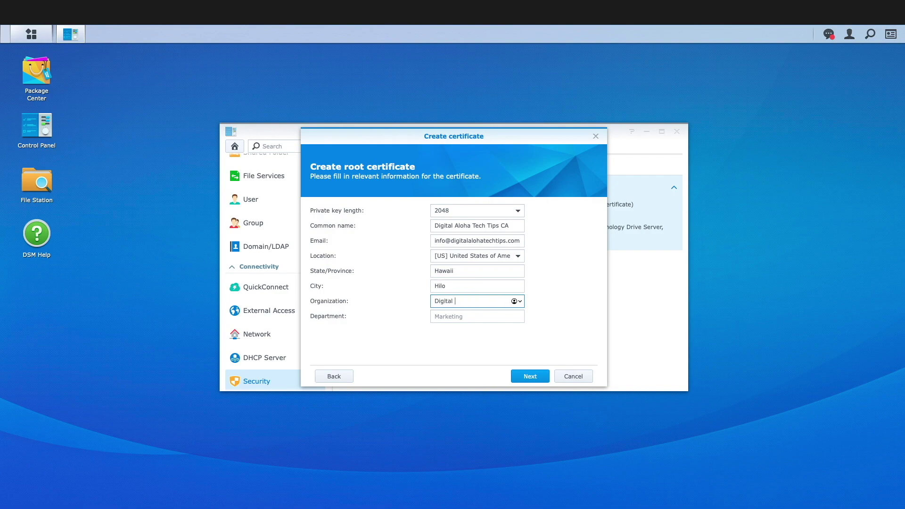
text(Aloha Tech Tips)
key(Tab)
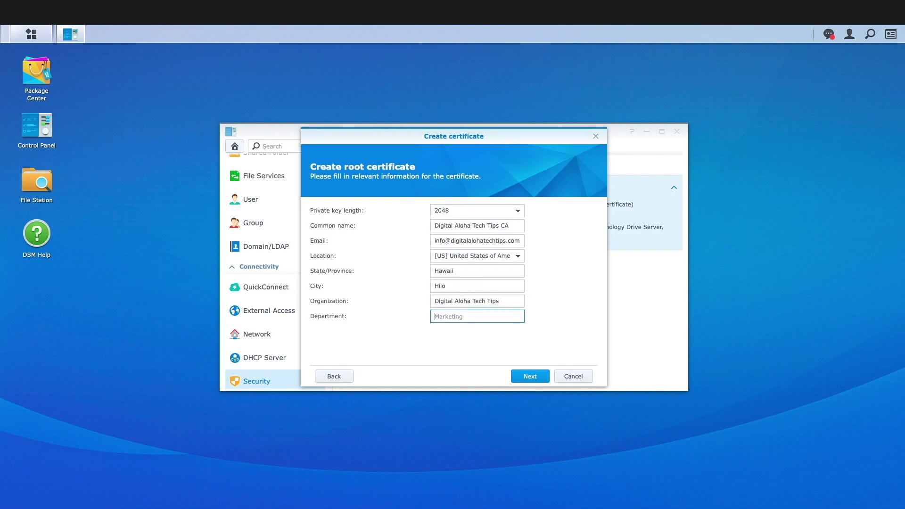
text(YouTube)
click(531, 376)
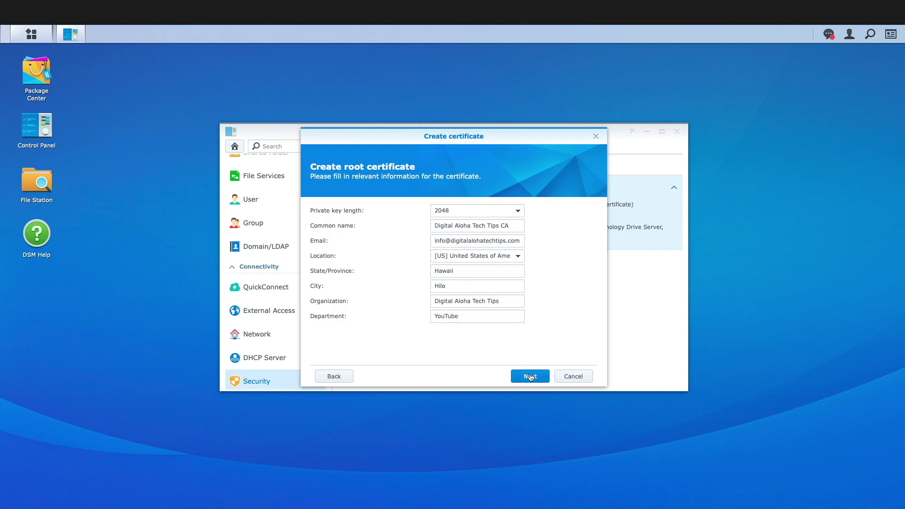
Set the server certificate's common name to digitalalohatechtips.com and apply it.
click(447, 226)
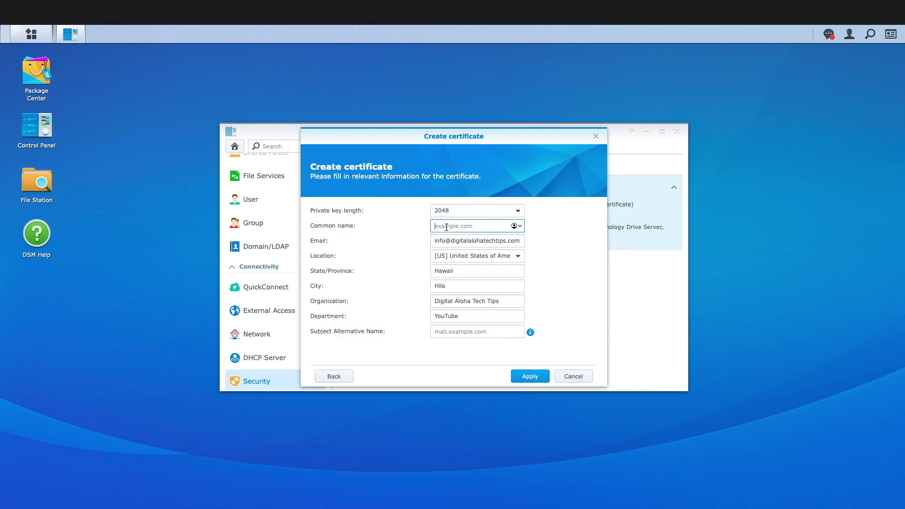
text(digitalalohatechtips.com)
click(533, 376)
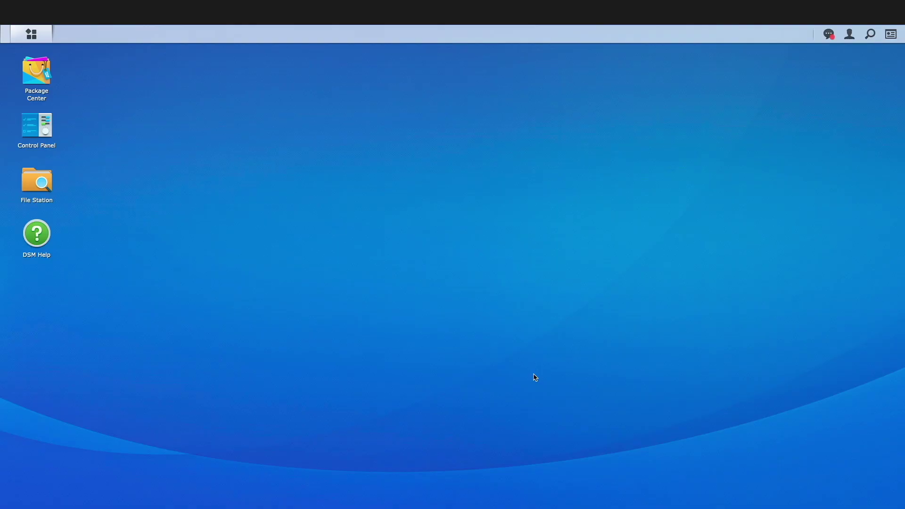
Reopen Security's Certificate tab and expand the new digitalalohatechtips.com certificate's details.
click(49, 128)
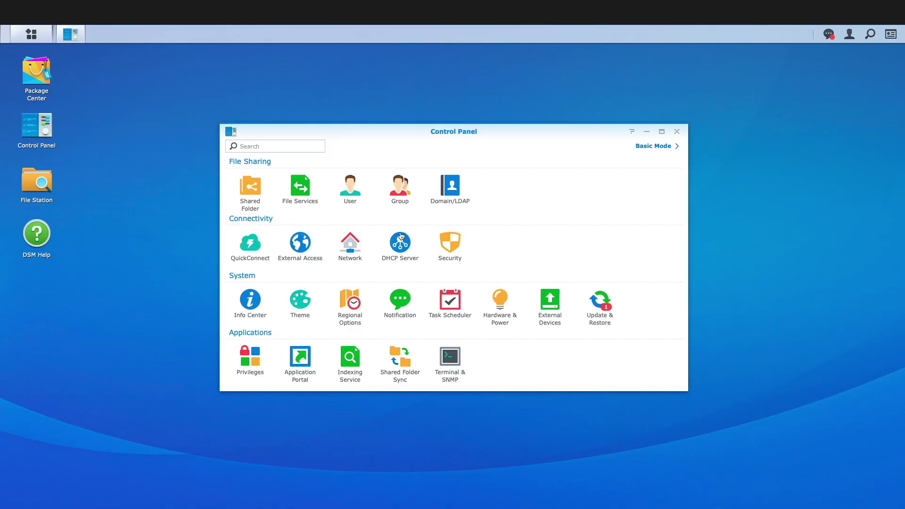
click(446, 241)
click(519, 145)
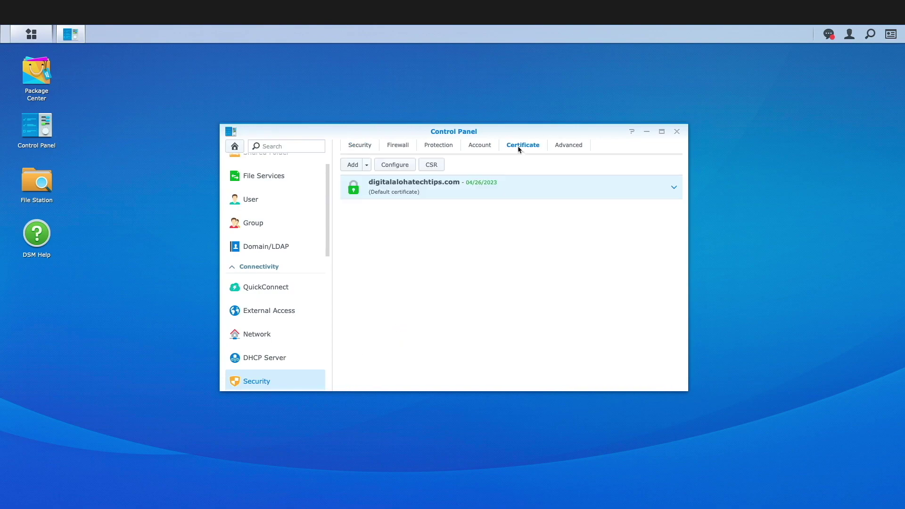
click(676, 188)
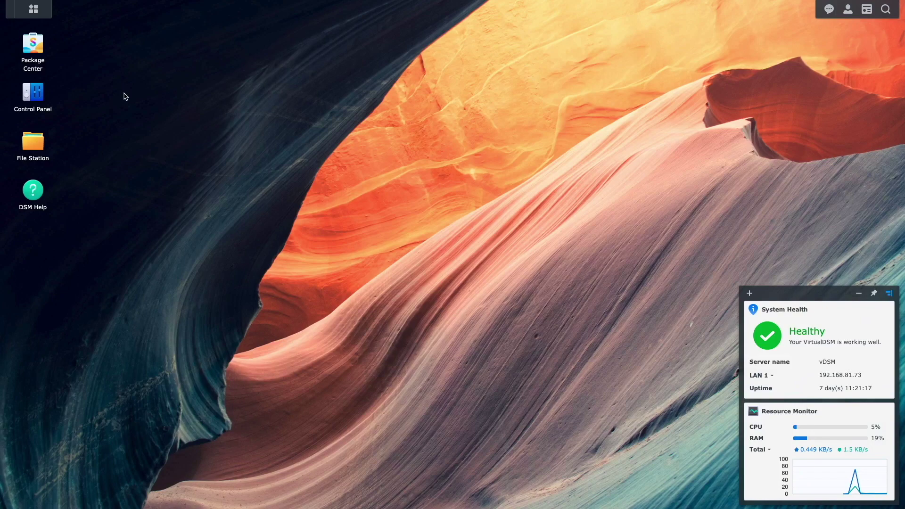
On the vDSM desktop, open Control Panel's Security settings at the Certificate tab.
click(37, 97)
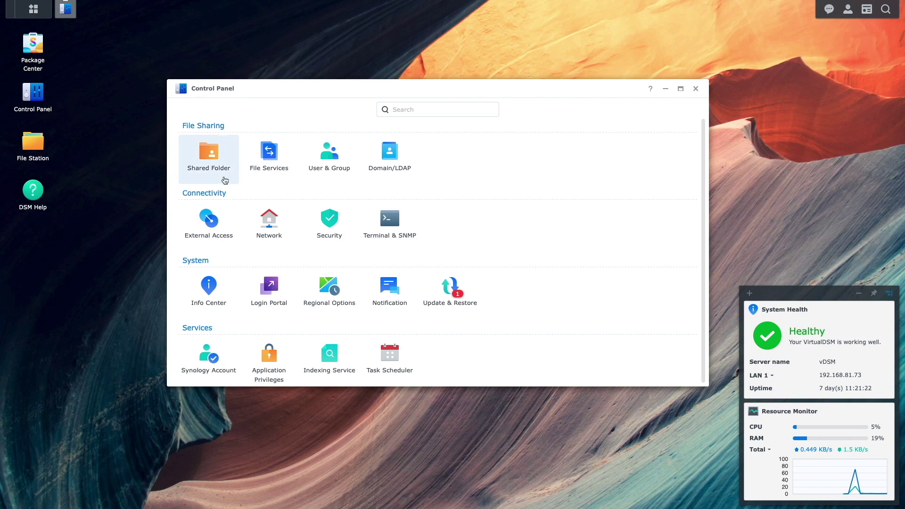
click(330, 219)
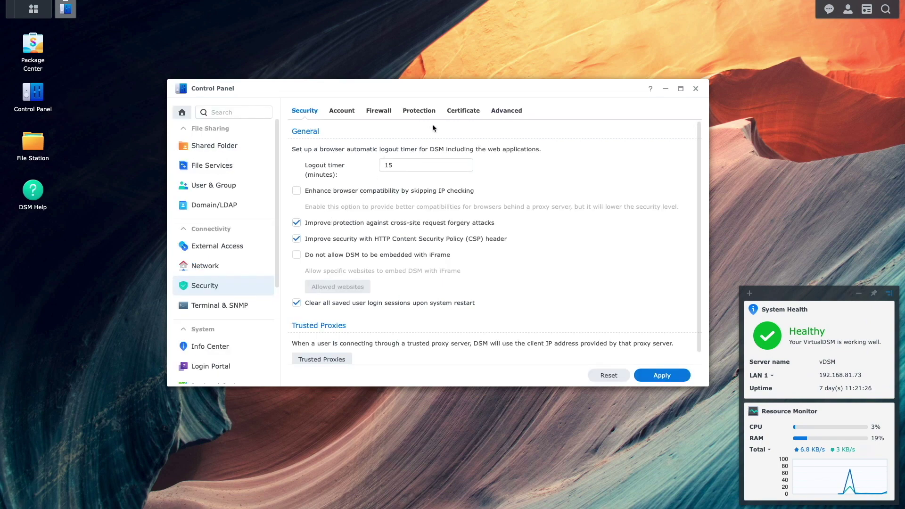
click(469, 111)
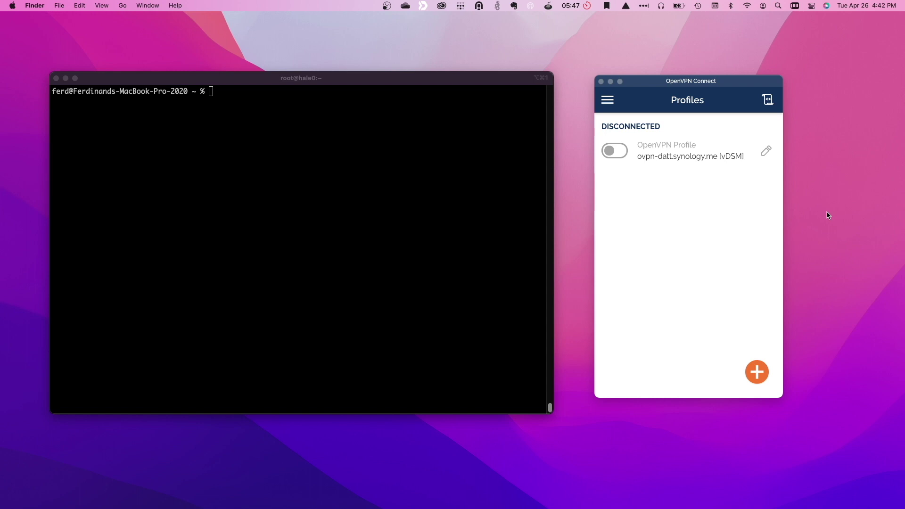
Connect the ovpn-datt.synology.me [vDSM] VPN profile and bring the iTerm2 window forward.
click(626, 157)
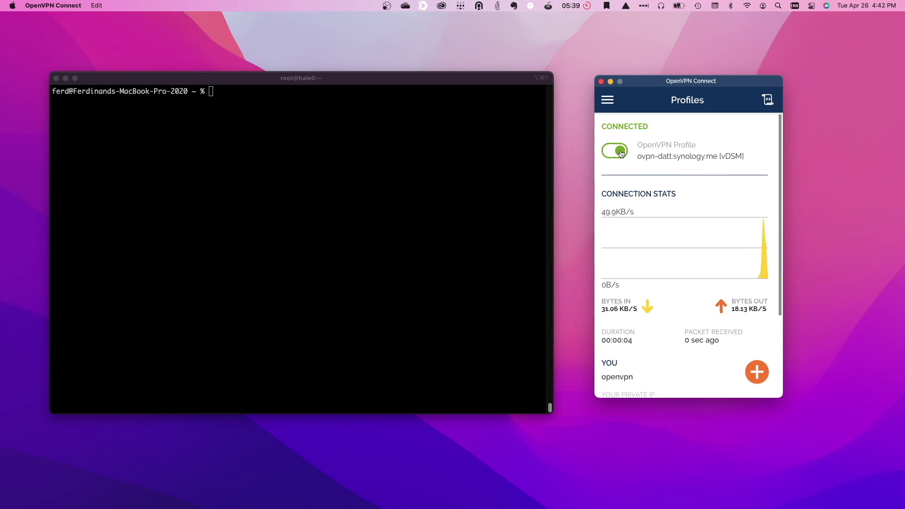
click(494, 155)
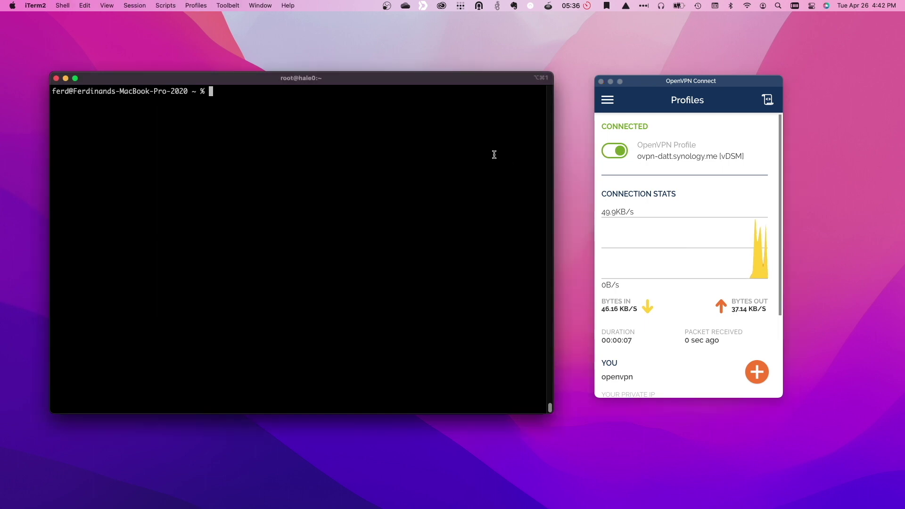
Check the .ovpn profile certificate's dates with openssl (expires Jun 6 2022), then disconnect the VPN.
text(cd "/Users/ferd/Library/Application Support/OpenVPN Connect/profiles")
key(Return)
text(l)
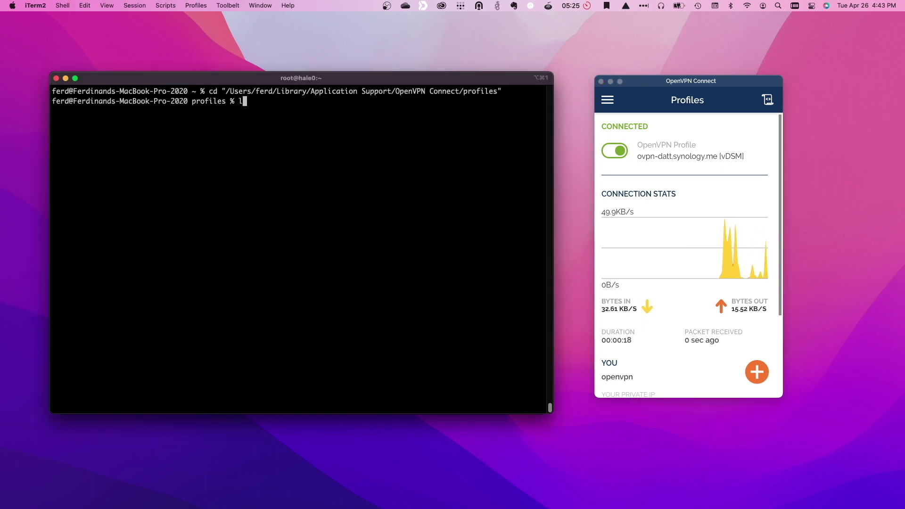
text(s)
key(Return)
text(openssl x509)
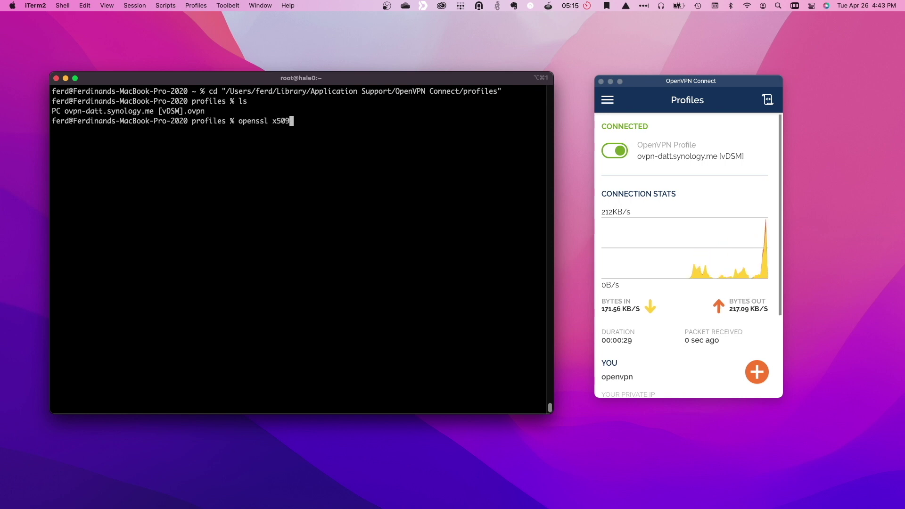
text( -noout -dates )
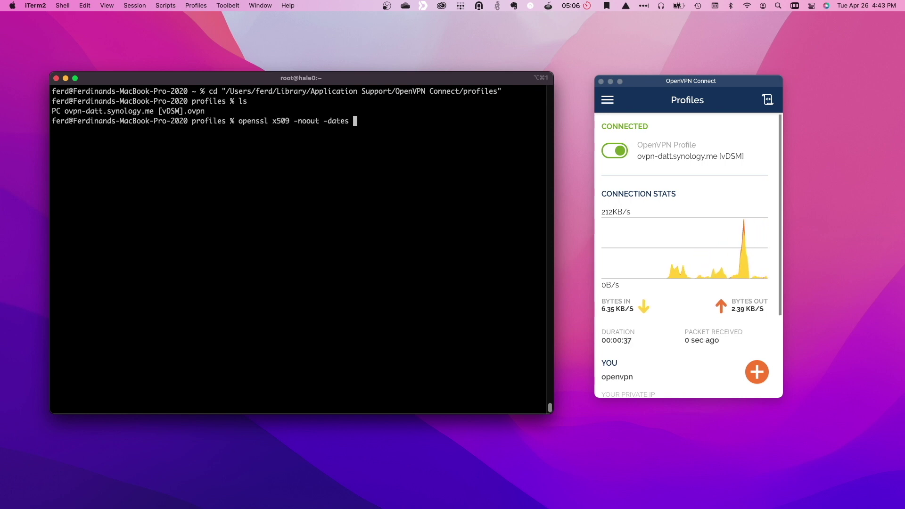
text(-in "P)
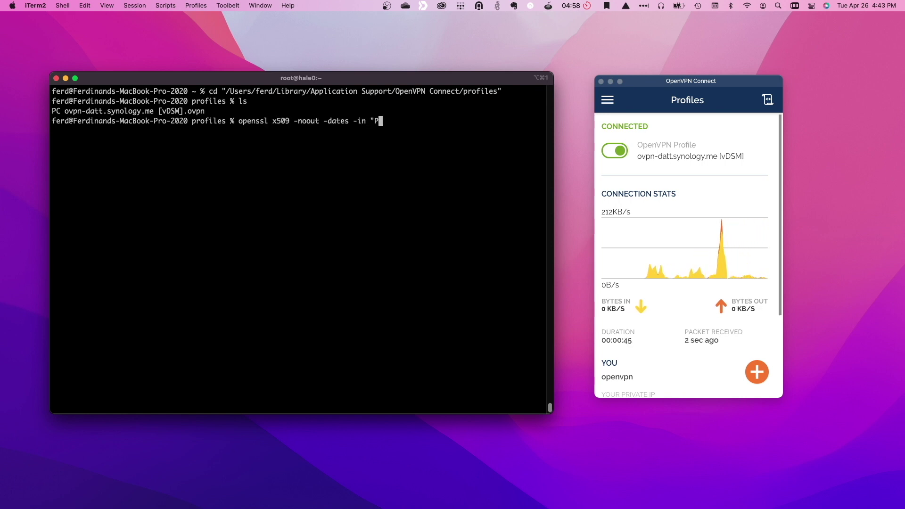
key(Tab)
key(Return)
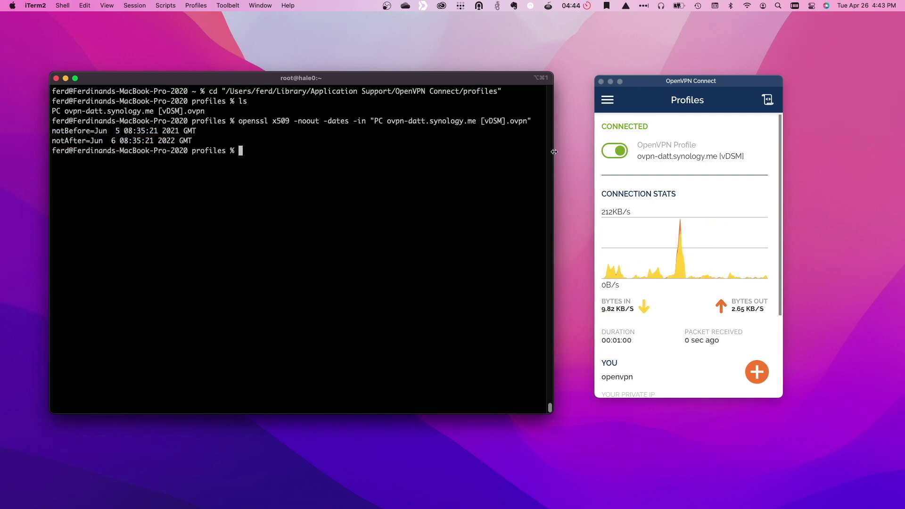
click(615, 150)
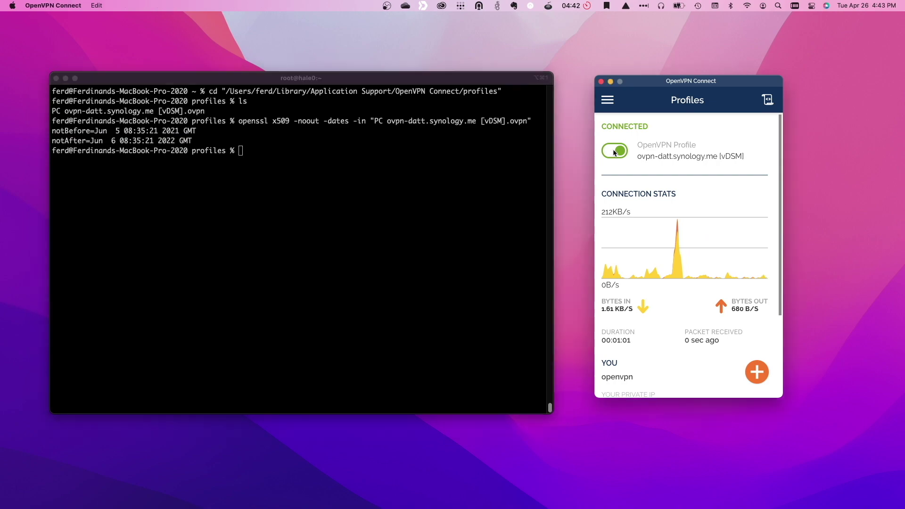
click(714, 270)
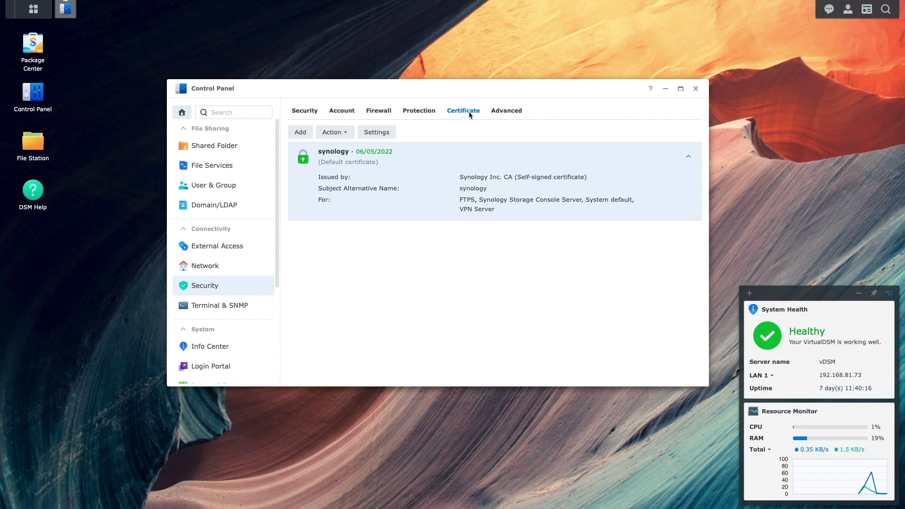
Reset to the default self-signed synology certificate from the Advanced certificate settings and confirm.
click(387, 134)
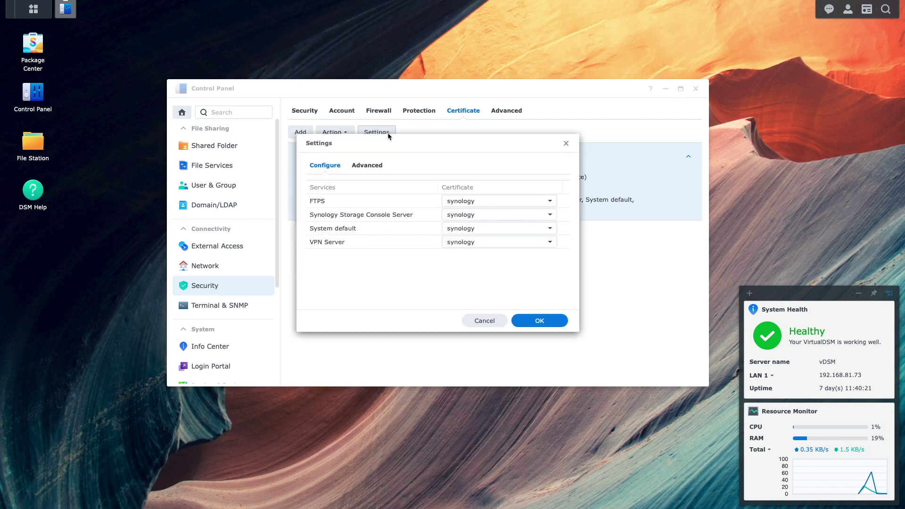
click(380, 167)
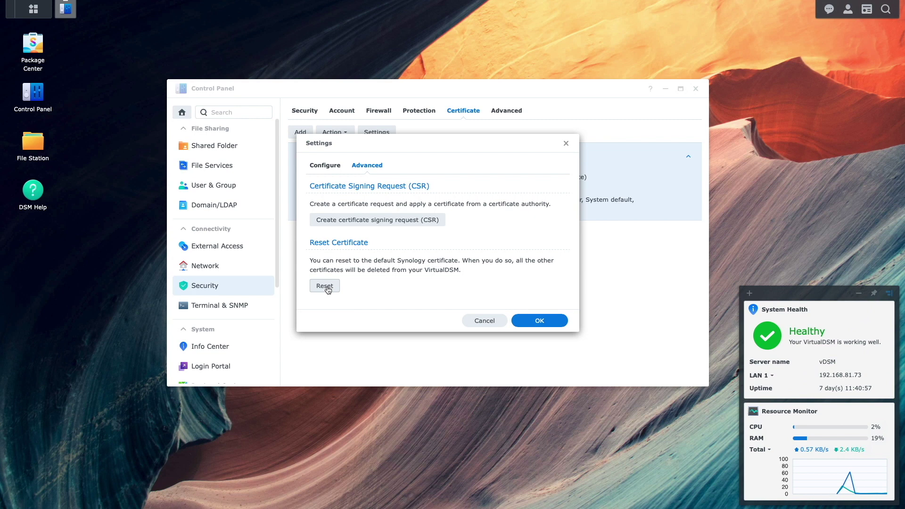
click(325, 286)
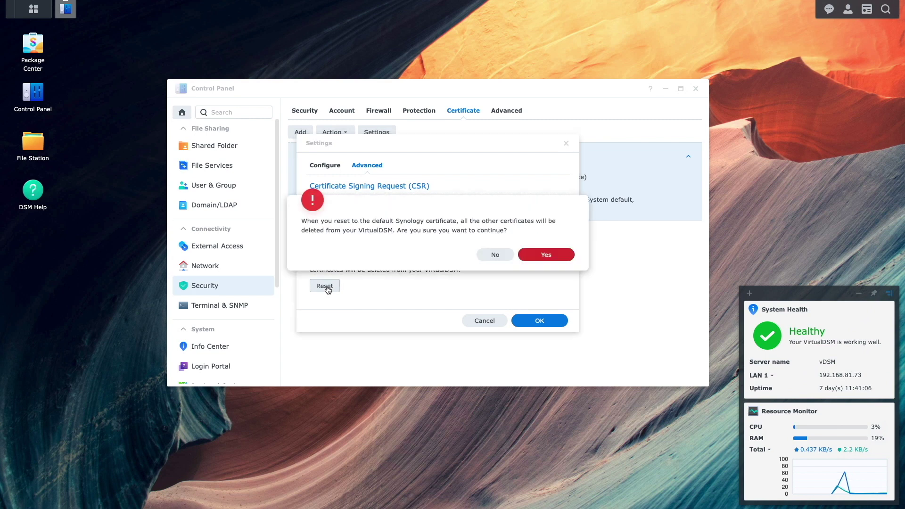
click(545, 255)
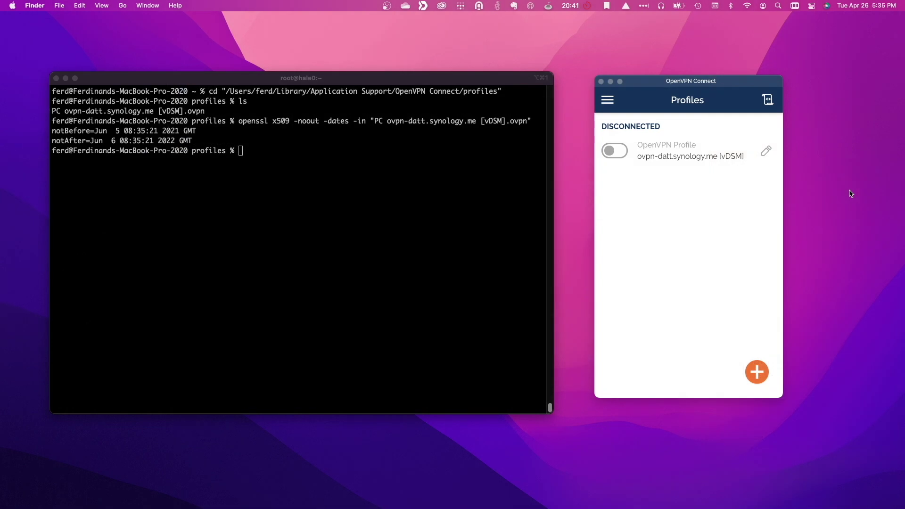
click(623, 153)
click(622, 153)
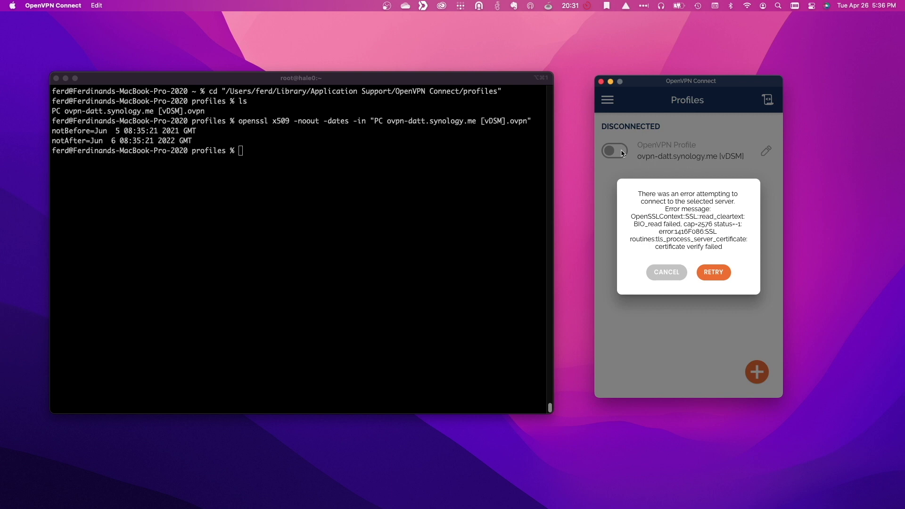
click(677, 272)
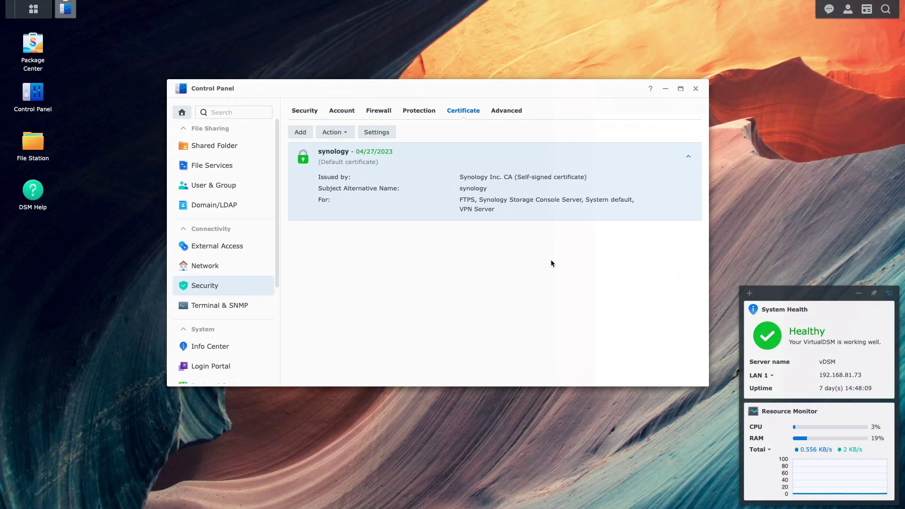
Close Control Panel and export the OpenVPN client configuration from VPN Server's OpenVPN settings.
click(695, 89)
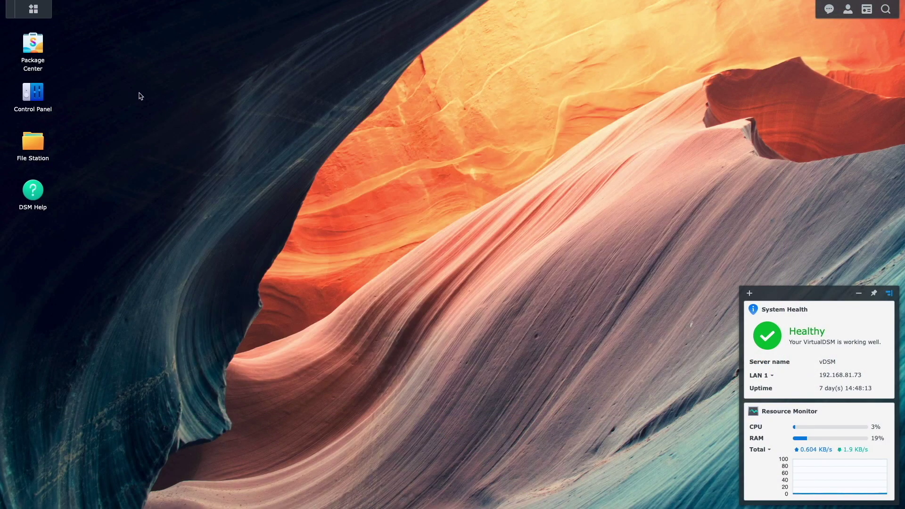
click(34, 9)
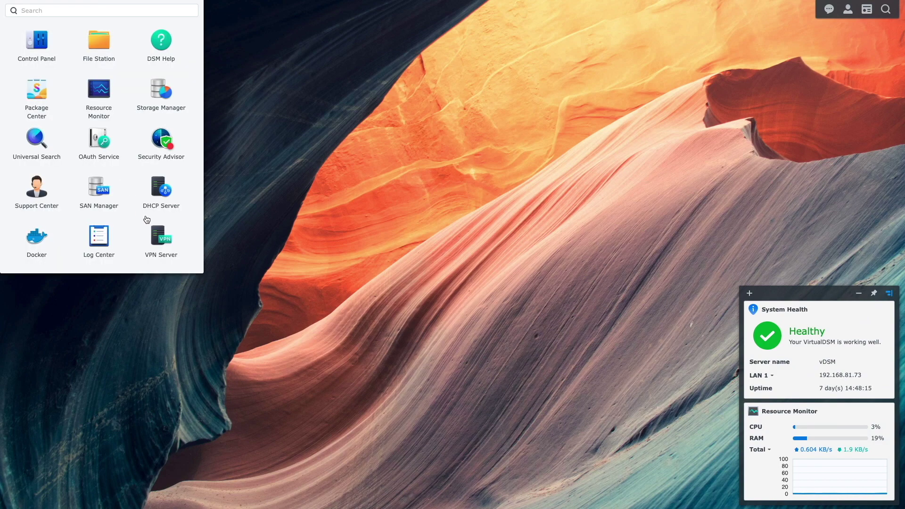
click(158, 235)
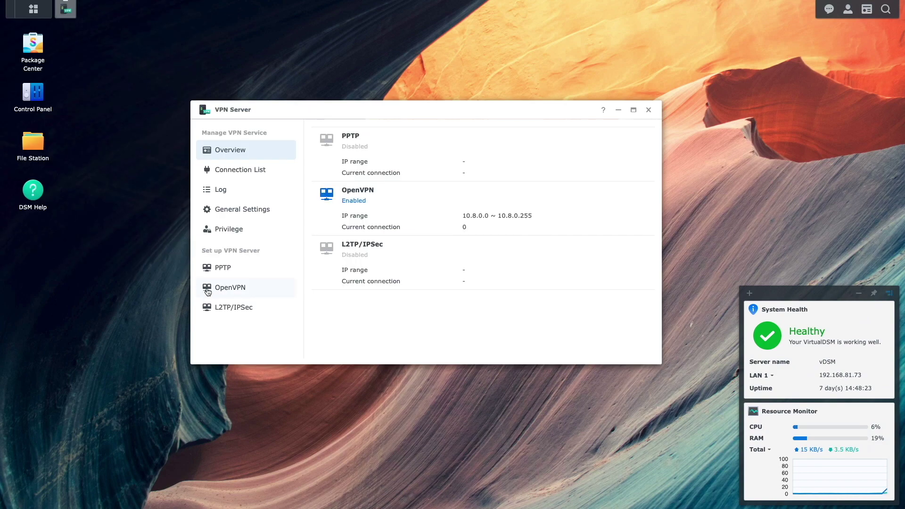
click(224, 292)
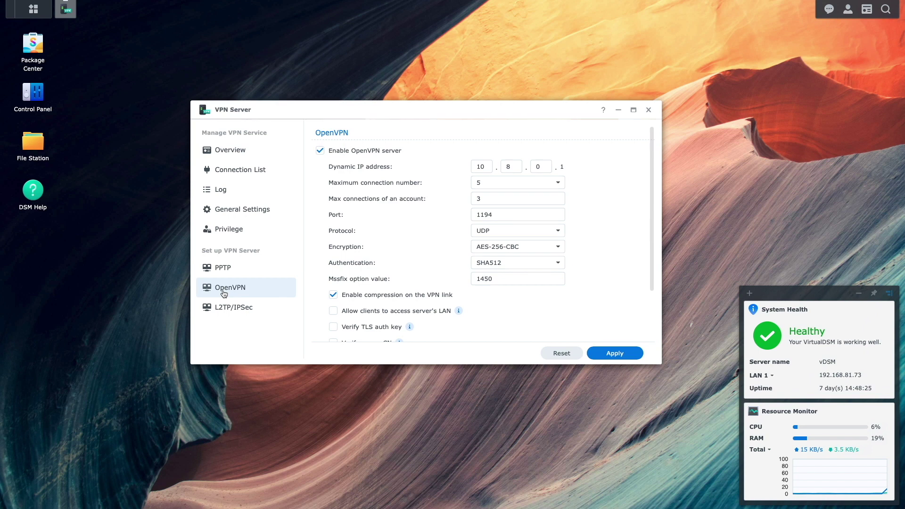
scroll(427, 319, down, 3)
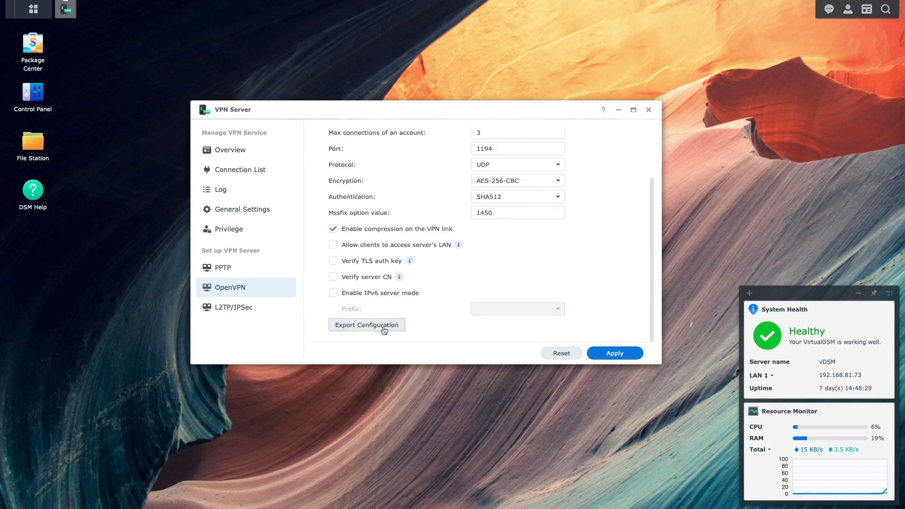
click(384, 330)
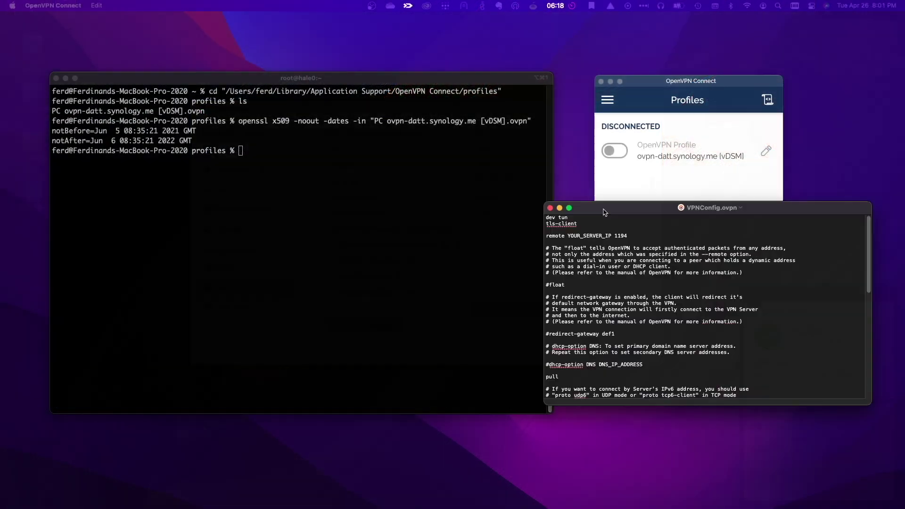
Point the remote line to ovpn-datt.synology.me and enable the DNS option with 192.168.81.4.
click(334, 189)
key(BackSpace)
key(BackSpace)
key(BackSpace)
key(BackSpace)
key(BackSpace)
key(BackSpace)
key(BackSpace)
key(BackSpace)
key(BackSpace)
key(BackSpace)
key(BackSpace)
key(BackSpace)
key(BackSpace)
key(BackSpace)
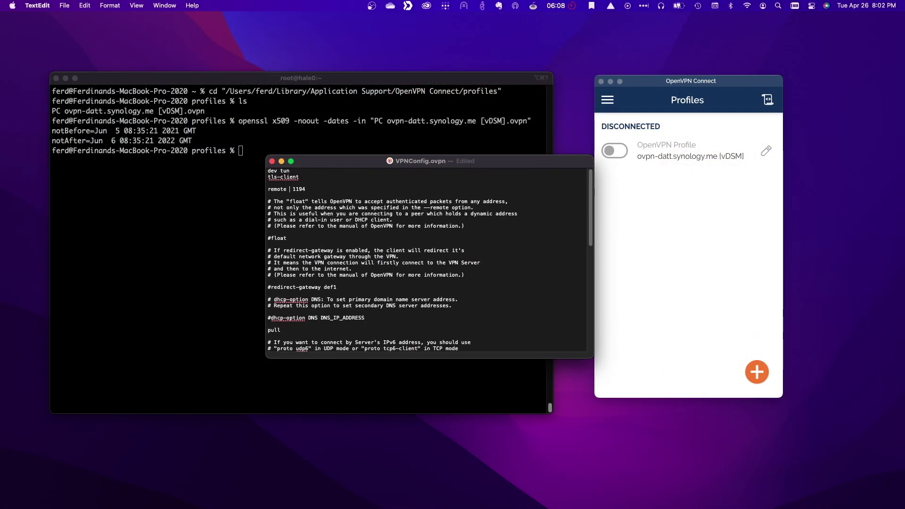
text(ovpn-datt.synology.me)
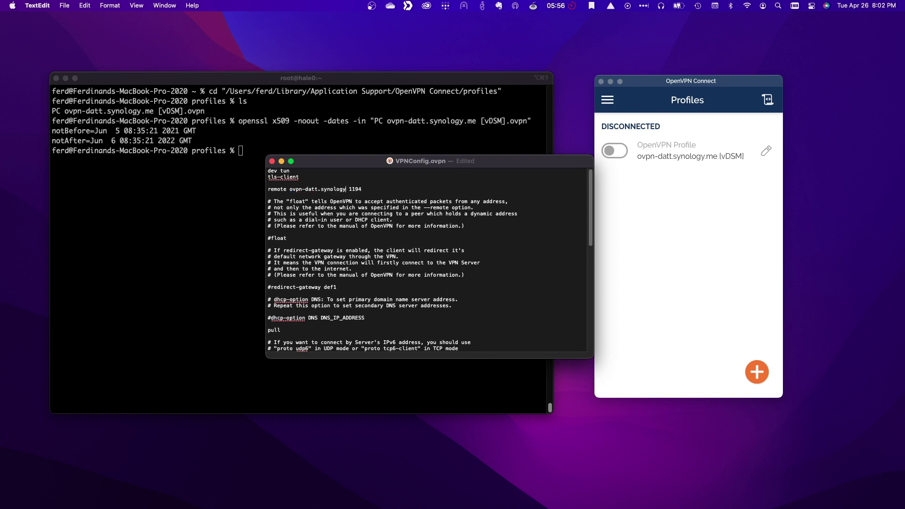
click(269, 318)
key(Delete)
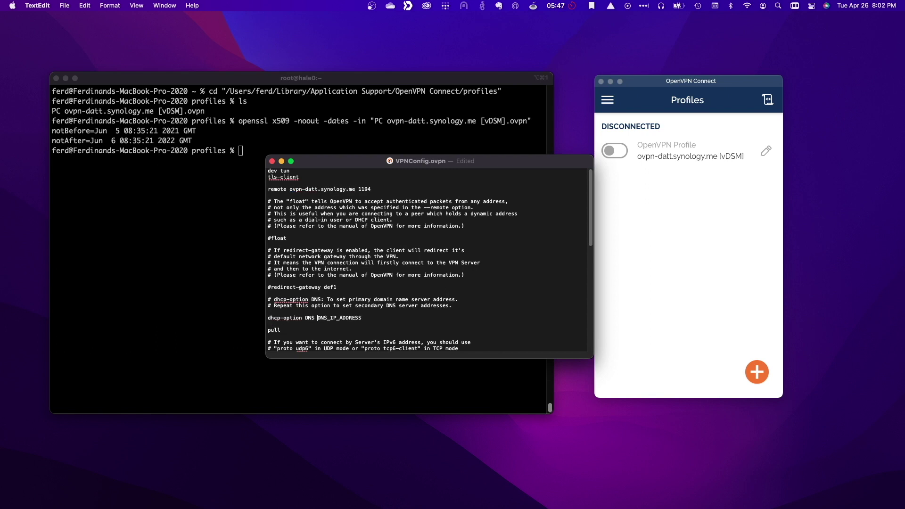
double_click(340, 318)
text(192.168.81.4)
Add 'setenv CLIENT_CERT 0' before the certificate block and close the config file.
scroll(331, 307, down, 5)
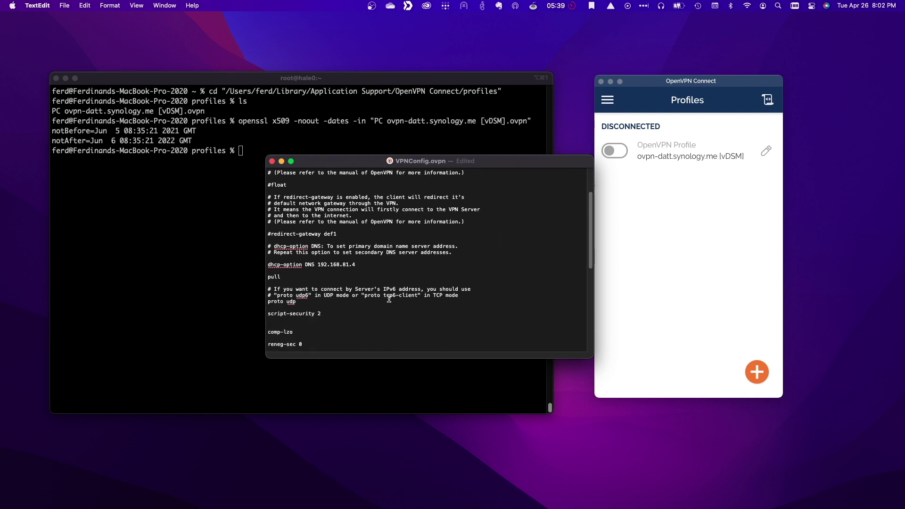
click(330, 307)
key(Return)
key(Return)
text(seten)
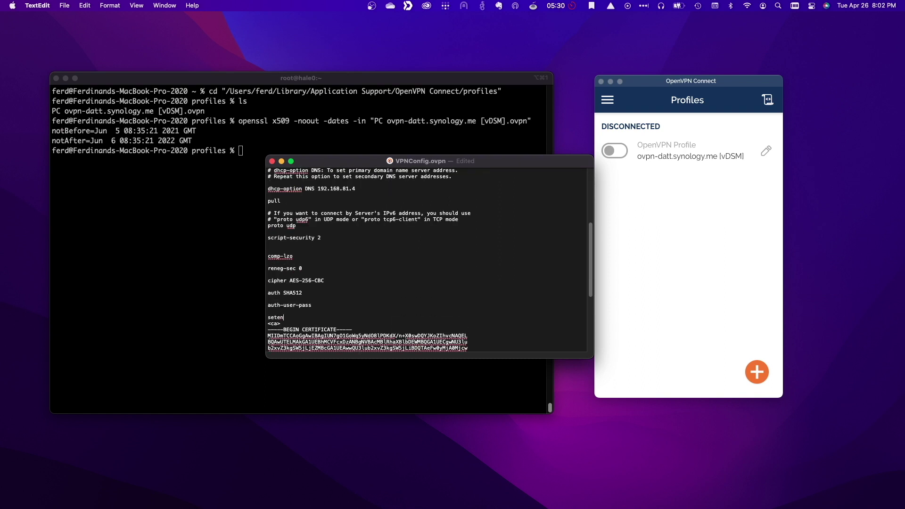
text(v CLIENT_CERT 0)
click(272, 162)
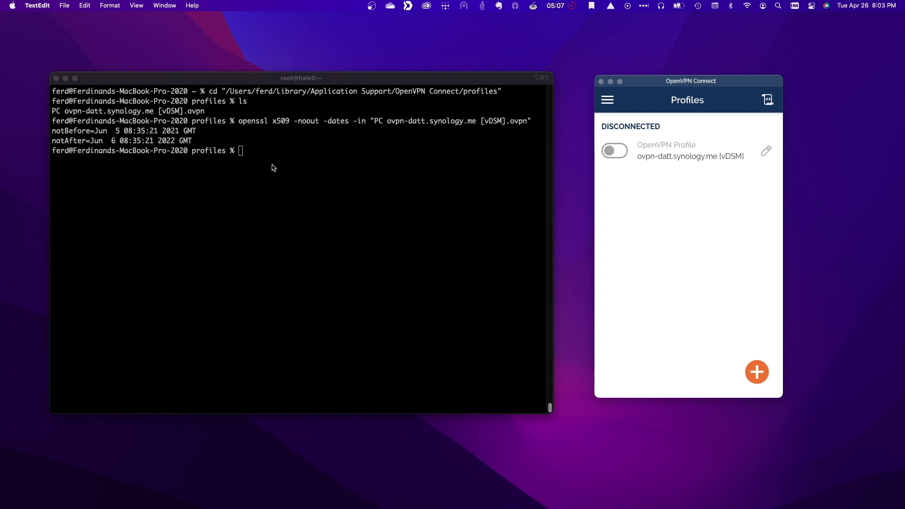
Import VPNConfig.ovpn from a file into OpenVPN Connect.
click(762, 377)
click(762, 377)
click(730, 125)
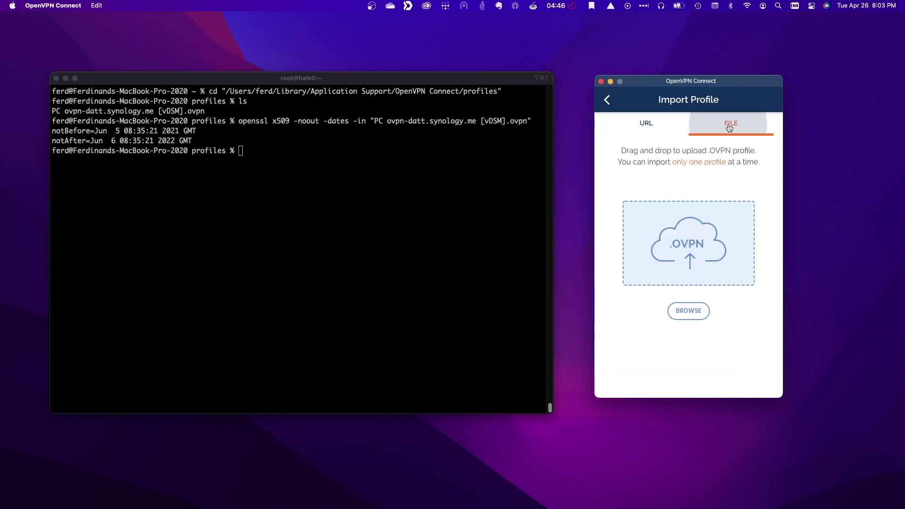
drag(904, 179, 702, 251)
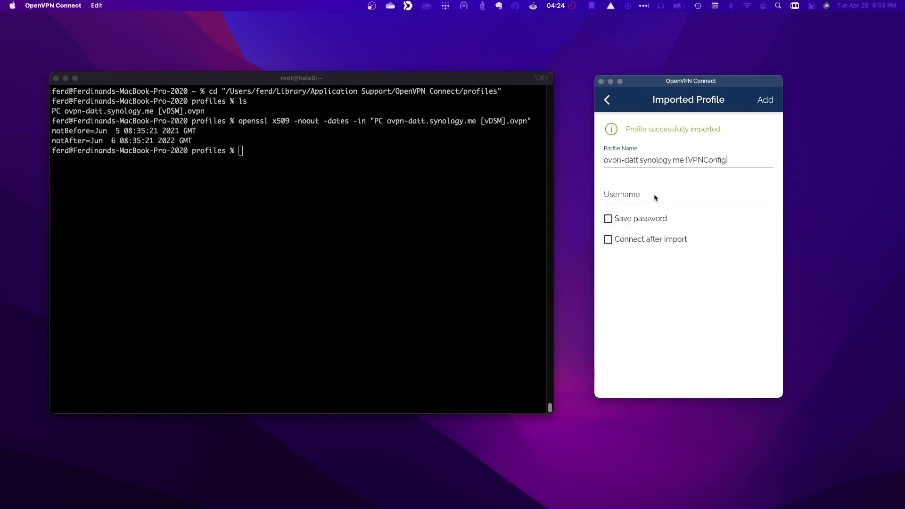
Name the profile vDSM-New-Cert, enter the username and a saved password, and add it.
double_click(725, 160)
text(vDSM-New-Cert)
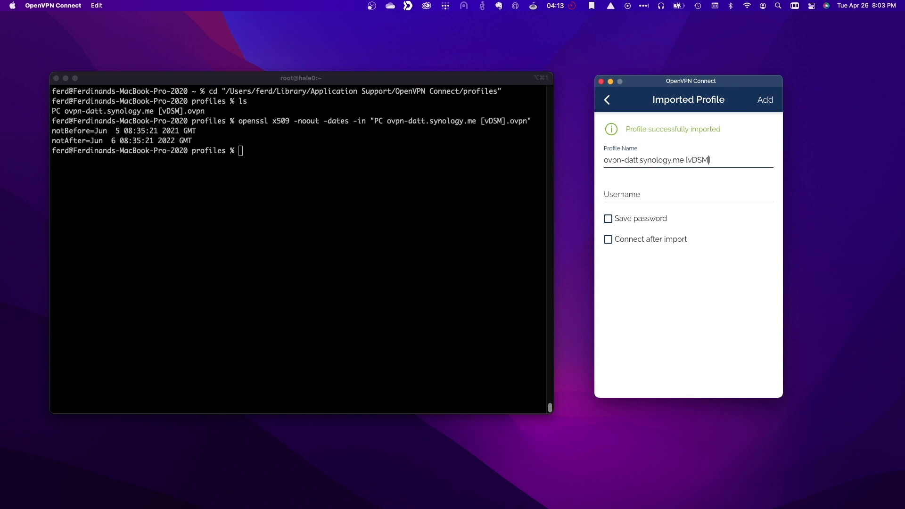
key(Tab)
text(openvpn)
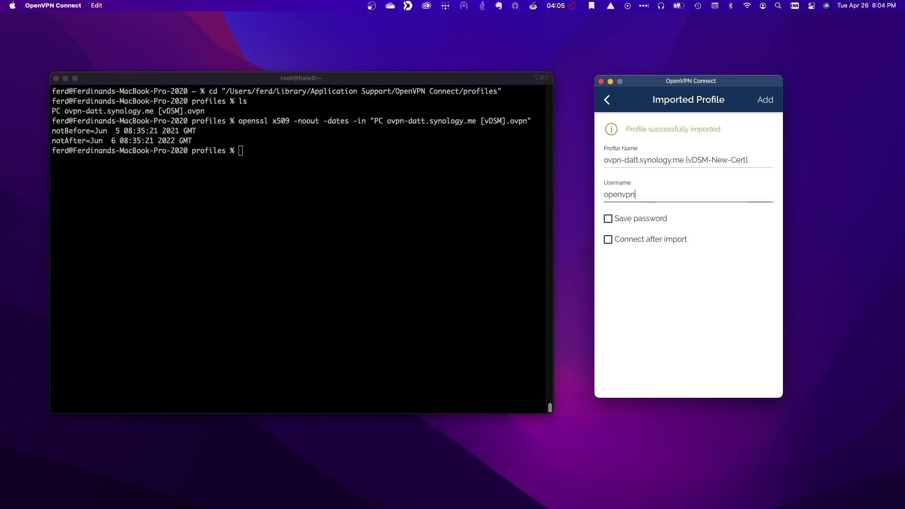
click(609, 220)
click(624, 242)
text(••••••••••)
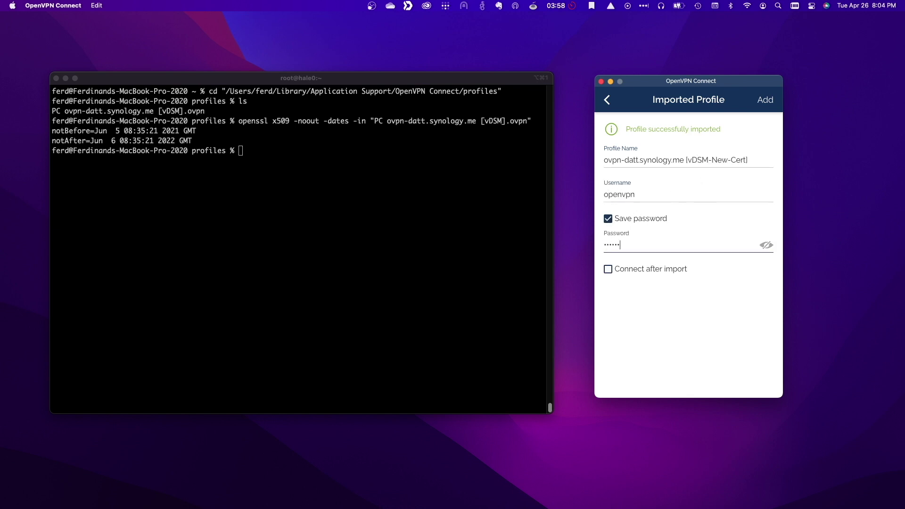
click(765, 100)
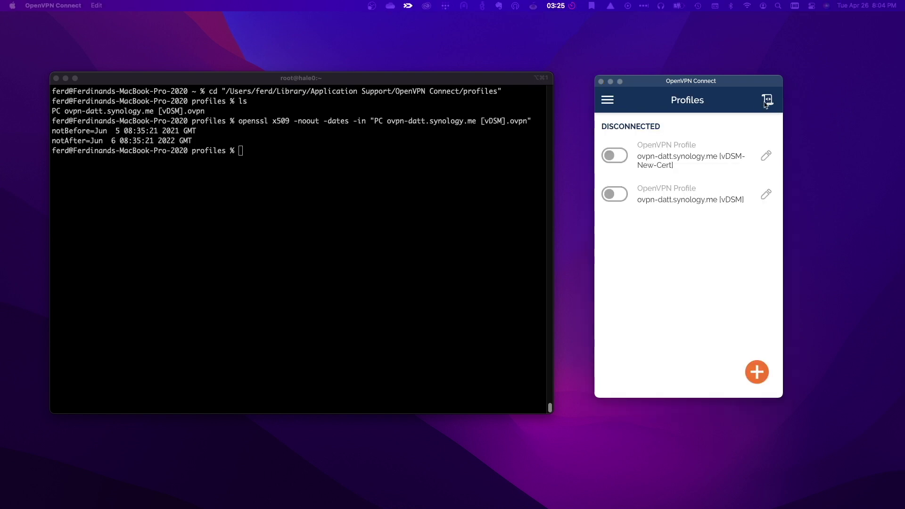
Connect with the vDSM-New-Cert profile and list the profile files in iTerm2.
click(621, 159)
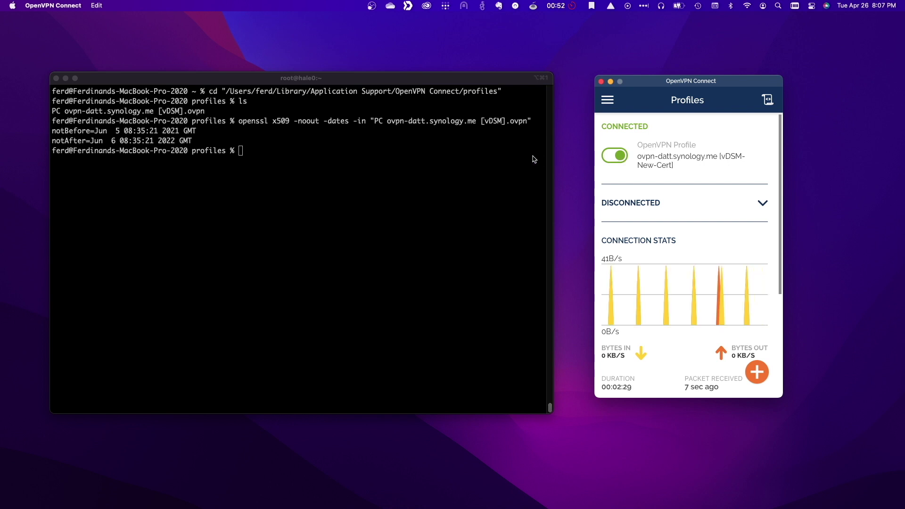
click(373, 154)
text(ls)
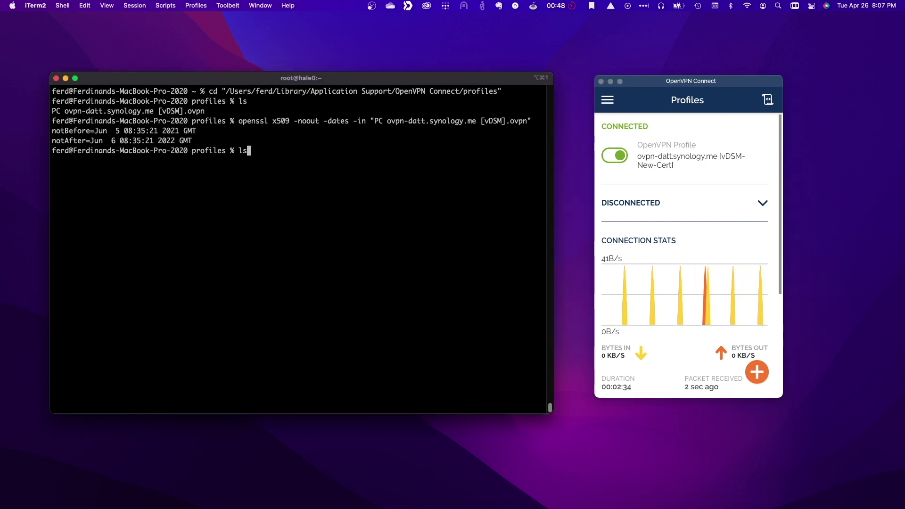
key(Return)
Rerun the openssl date check on vDSM-New-Cert, showing validity until Apr 28 2023.
key(Up)
key(Up)
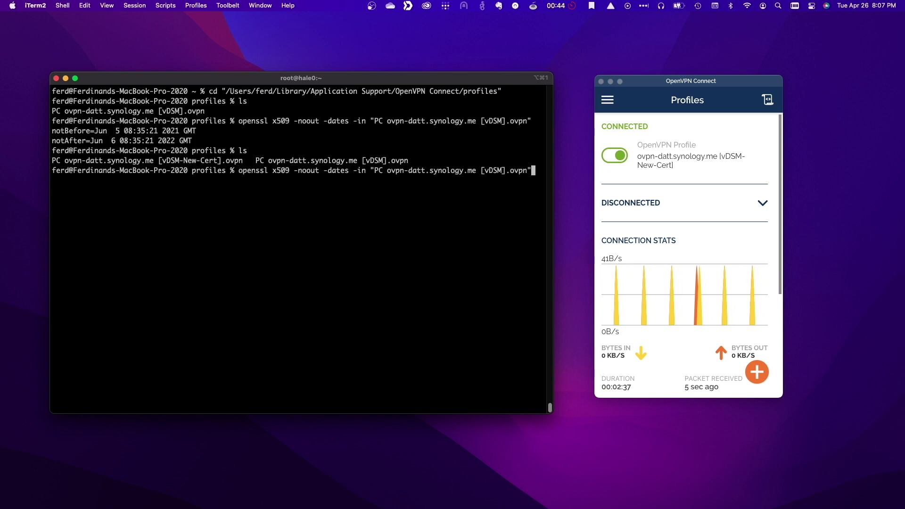
key(Left)
key(Left)
key(Left)
key(Left)
key(Left)
key(Left)
key(Left)
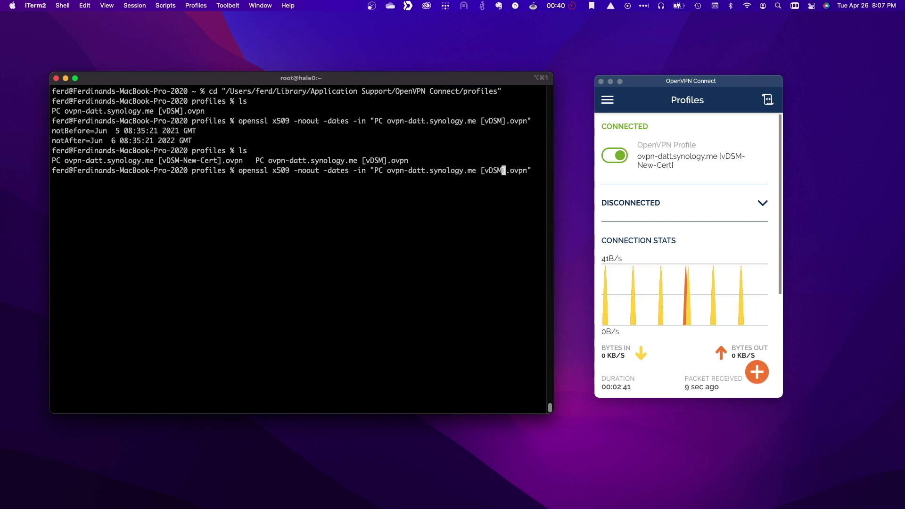
text(-New-Cert)
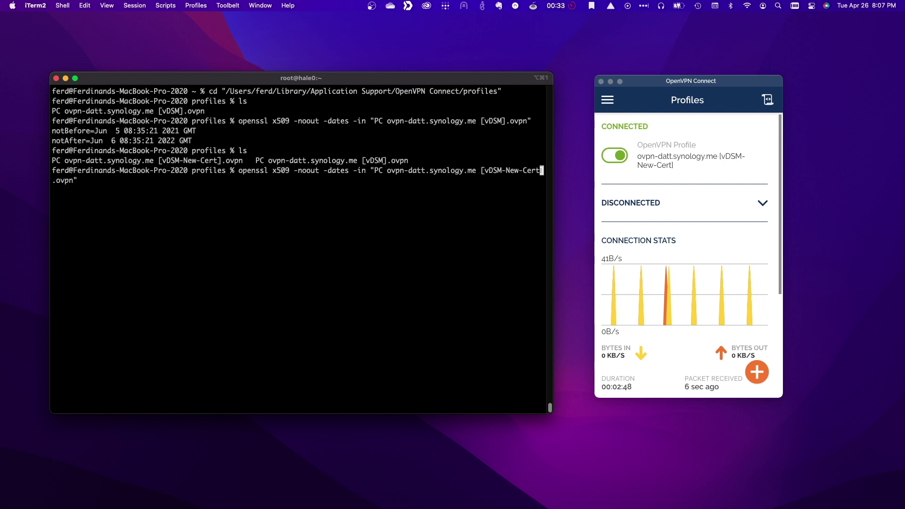
key(Return)
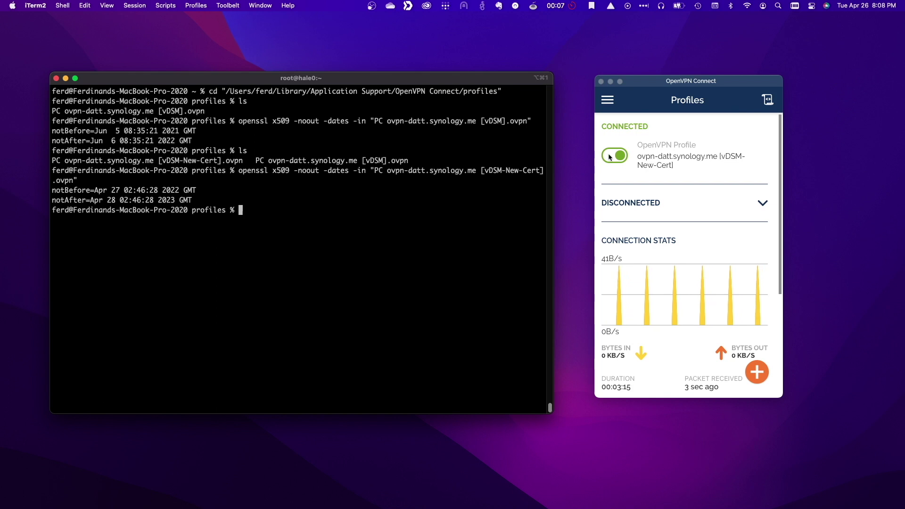
click(613, 158)
Disconnect the vDSM-New-Cert VPN, then delete the old vDSM profile, confirming both prompts.
click(613, 157)
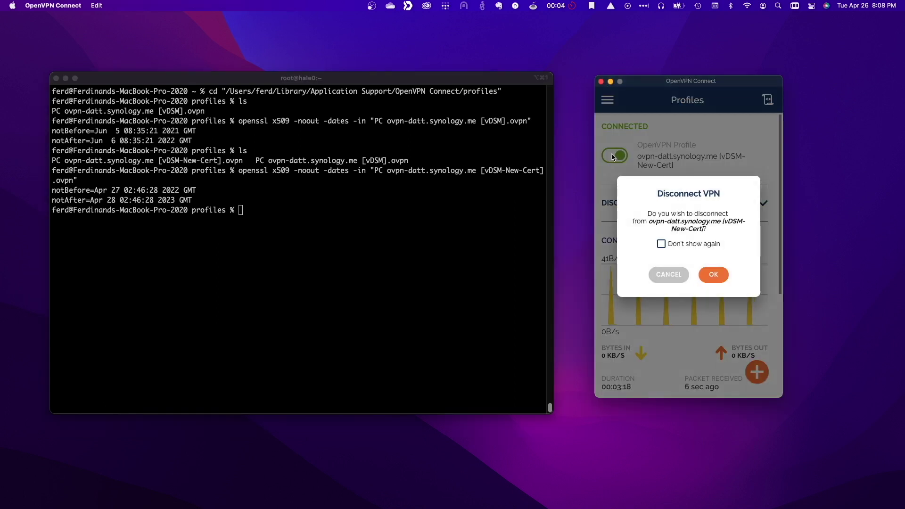
click(715, 275)
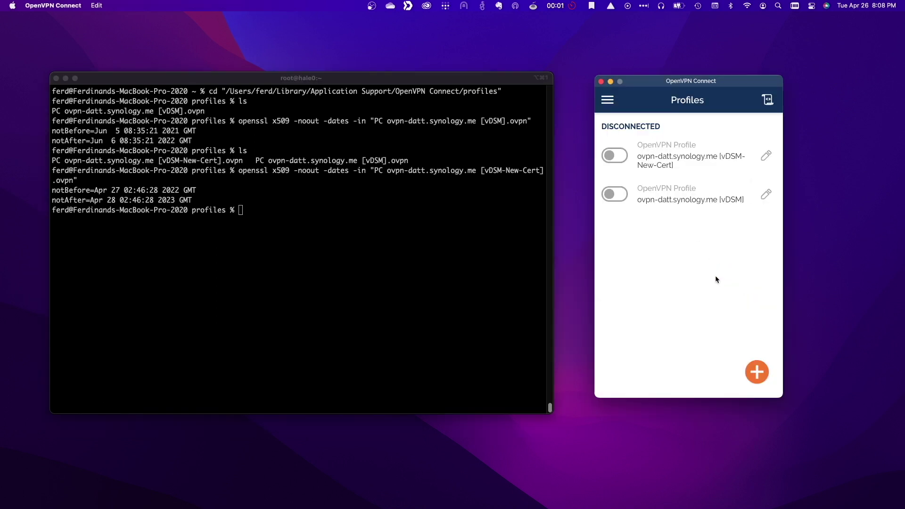
click(766, 194)
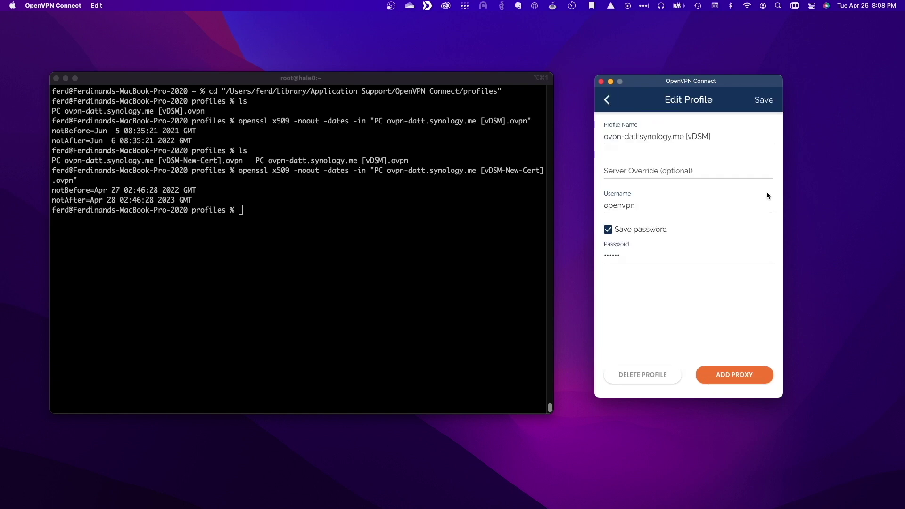
click(658, 376)
click(710, 253)
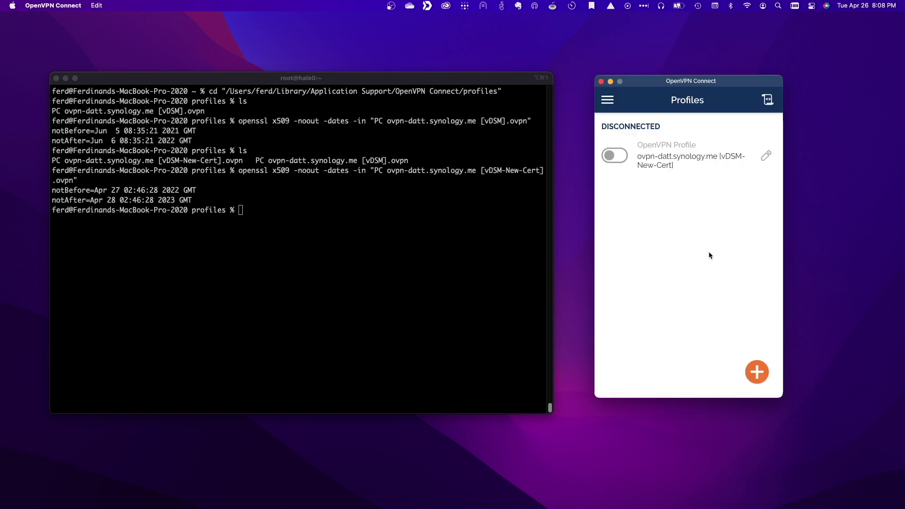